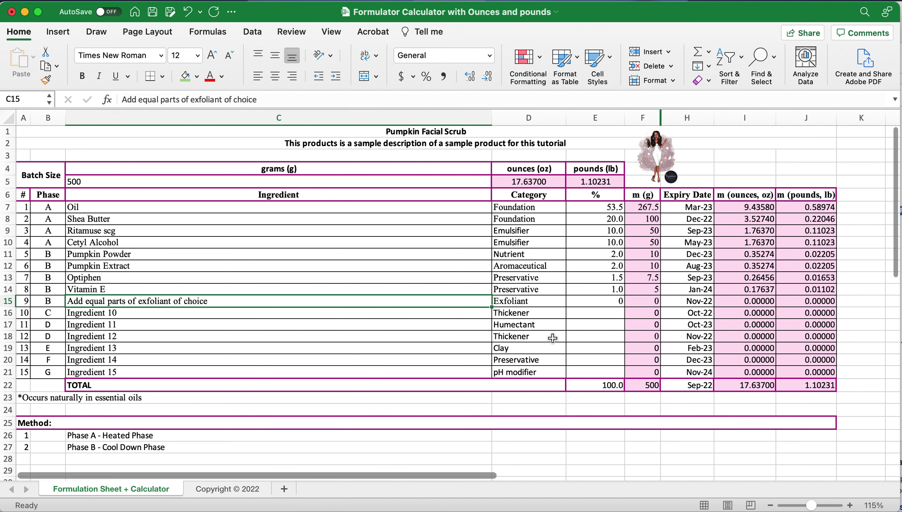
Step: Review the product title, description and batch size cells, including the ounces and pounds conversion formulas
left_click(424, 134)
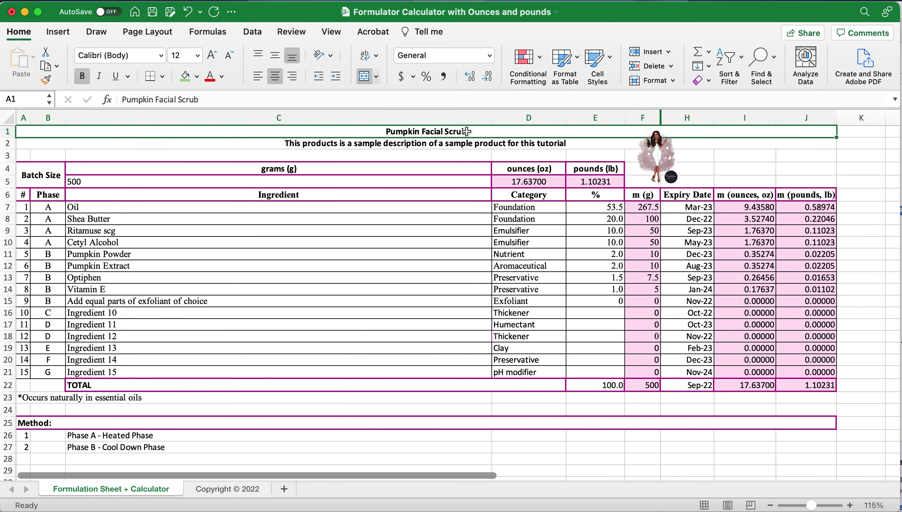
left_click(455, 146)
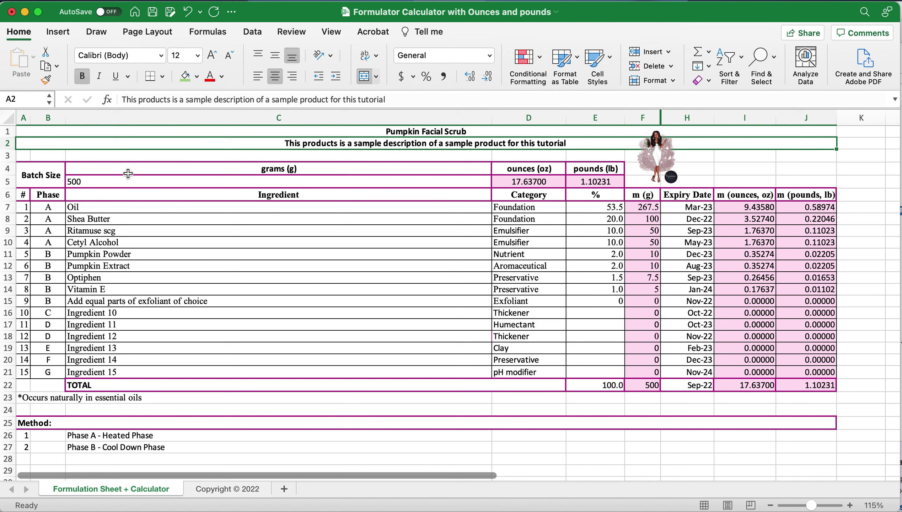
left_click_drag(50, 176, 603, 171)
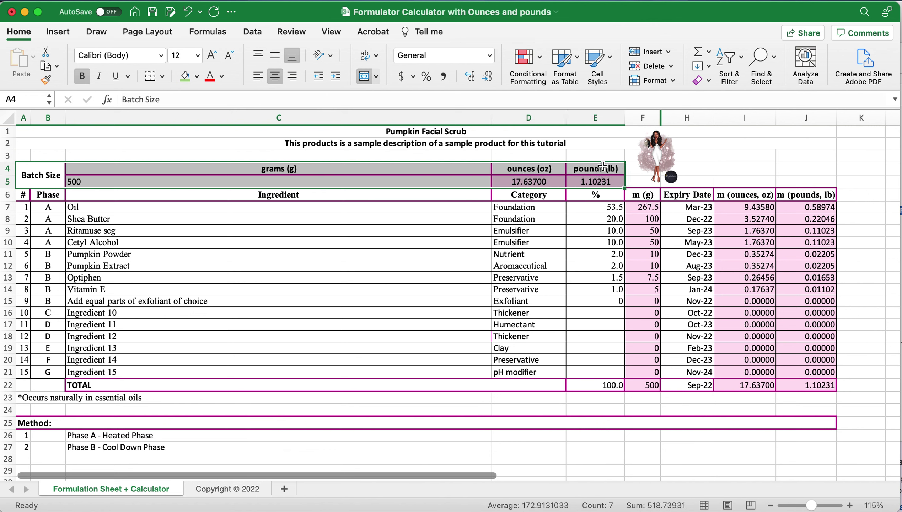
left_click(267, 166)
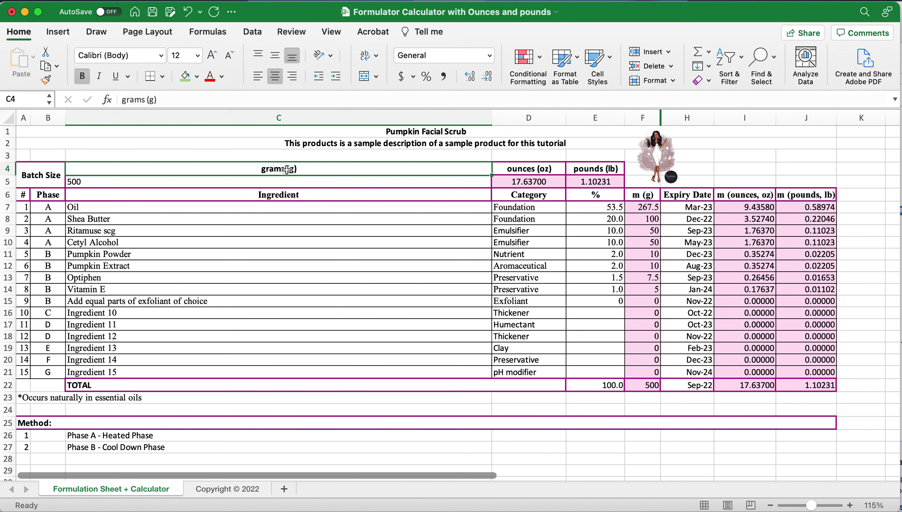
left_click(232, 183)
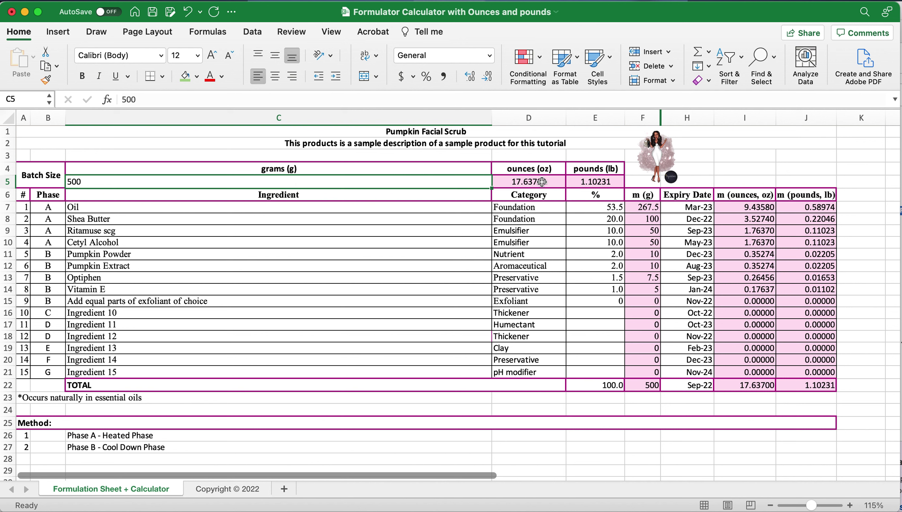
left_click(542, 183)
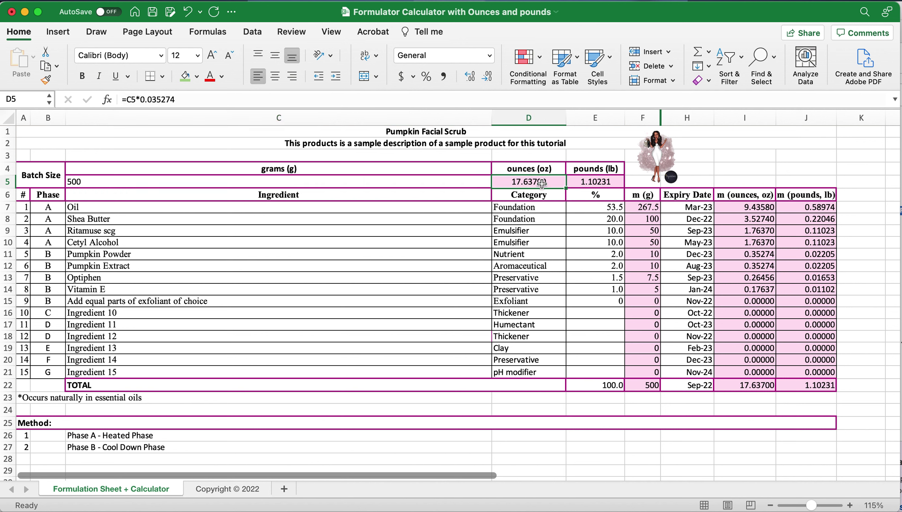
left_click(593, 182)
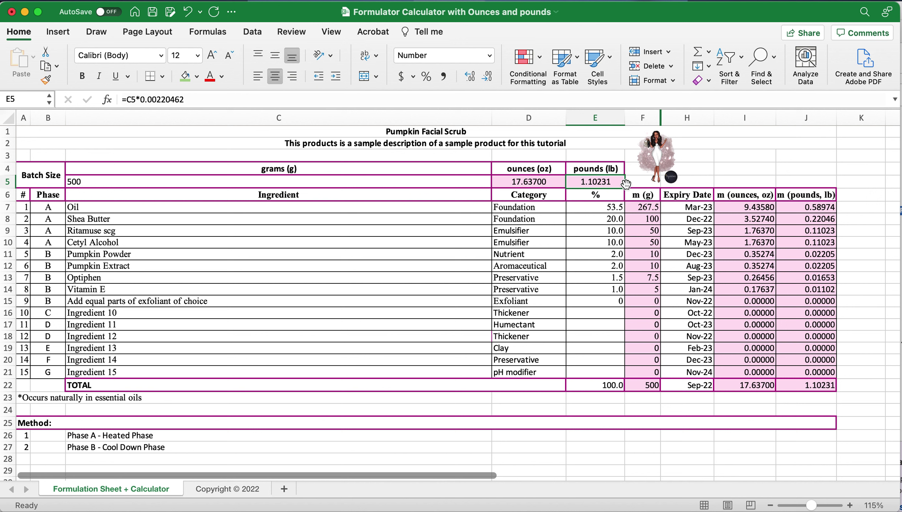
Step: Set the batch size to 400 grams and check the converted ounces and pounds cells
left_click(251, 182)
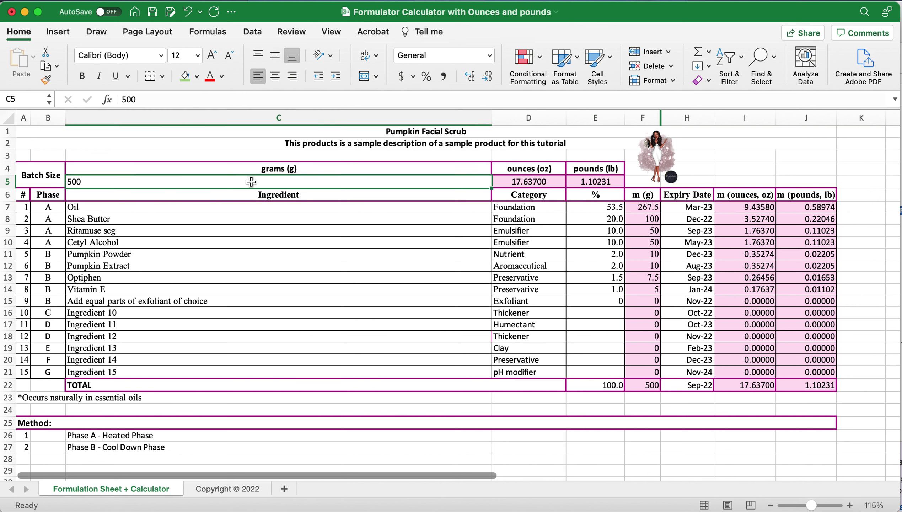
type("400")
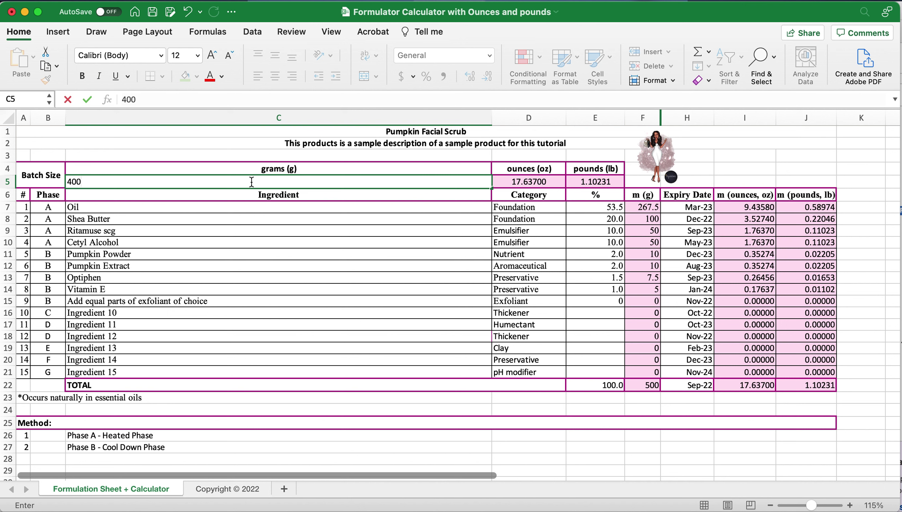
key("Tab")
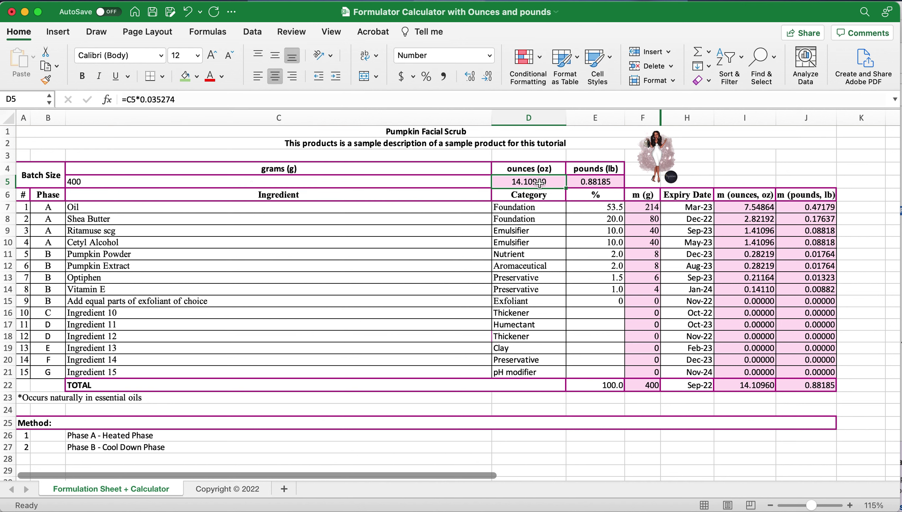
left_click(541, 183)
left_click(611, 181)
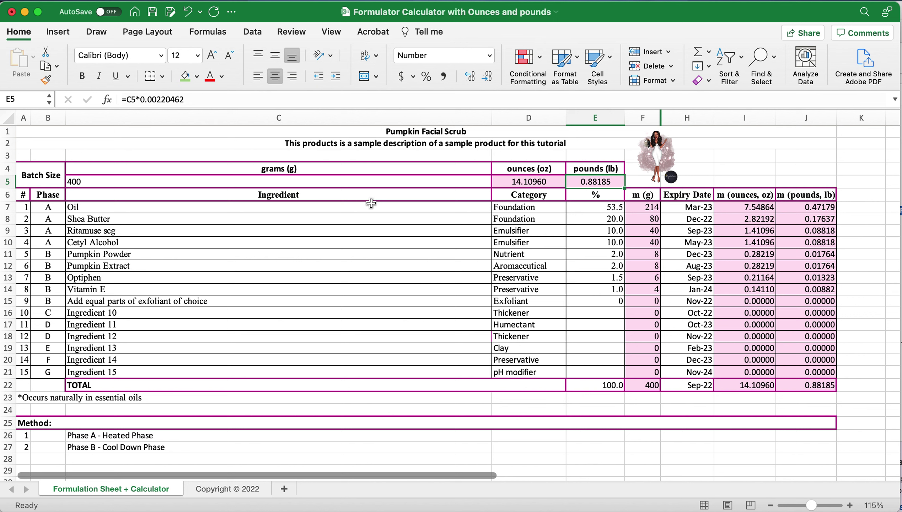
Step: Examine the Oil row's ingredient, phase, category, percentage, gram, ounce and pound weight formulas, and expiry date
mouse_move(270, 209)
left_mouse_down()
mouse_move(274, 371)
mouse_move(261, 236)
mouse_move(271, 207)
left_mouse_up()
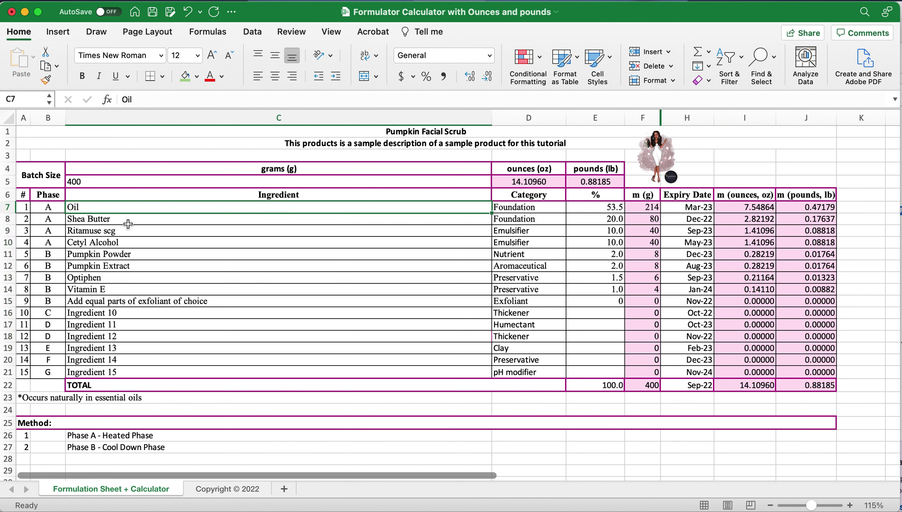
mouse_move(48, 208)
left_mouse_down()
mouse_move(52, 371)
mouse_move(45, 176)
mouse_move(53, 207)
left_mouse_up()
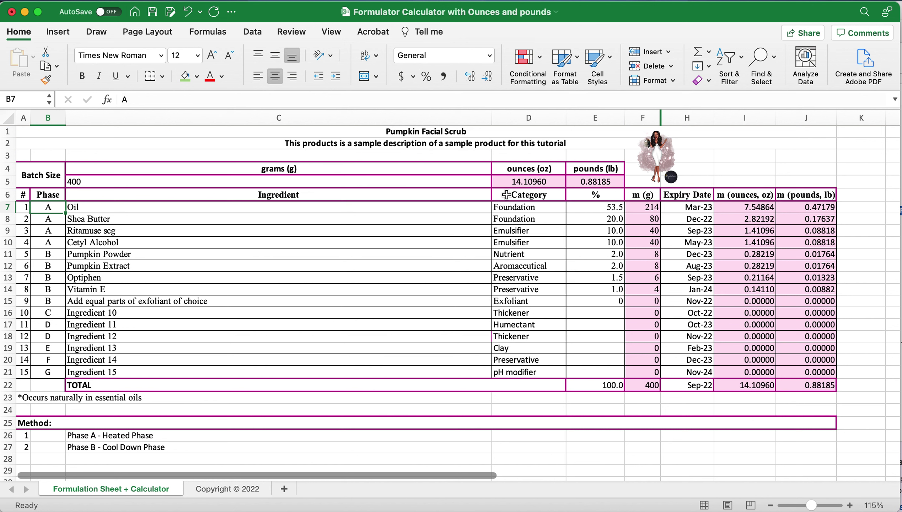
left_click(549, 208)
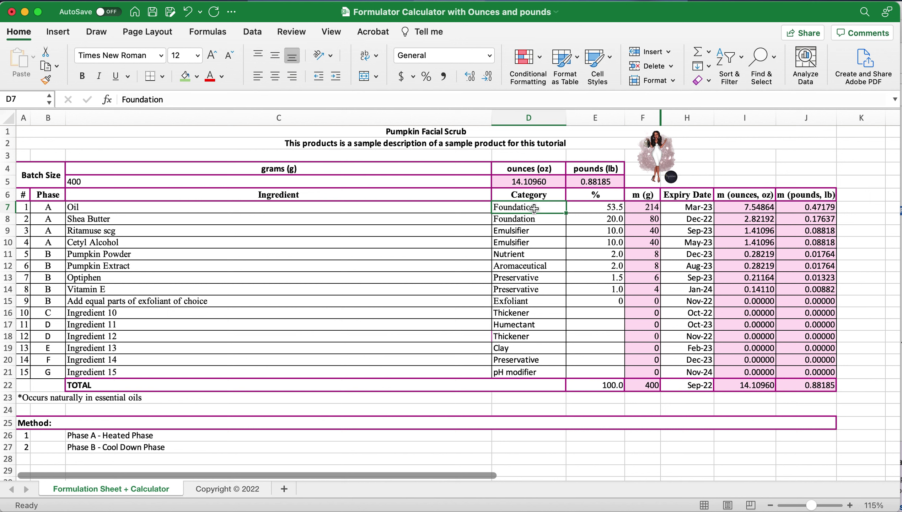
left_click(604, 211)
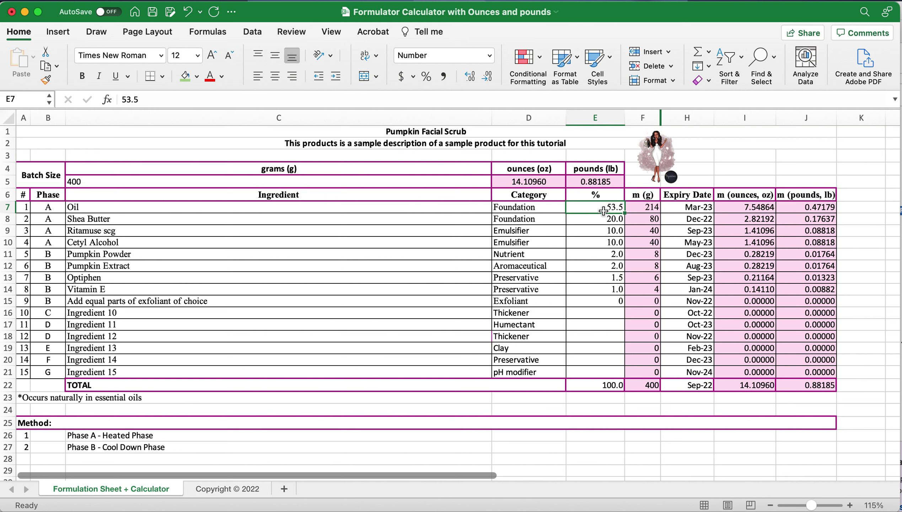
left_click(653, 208)
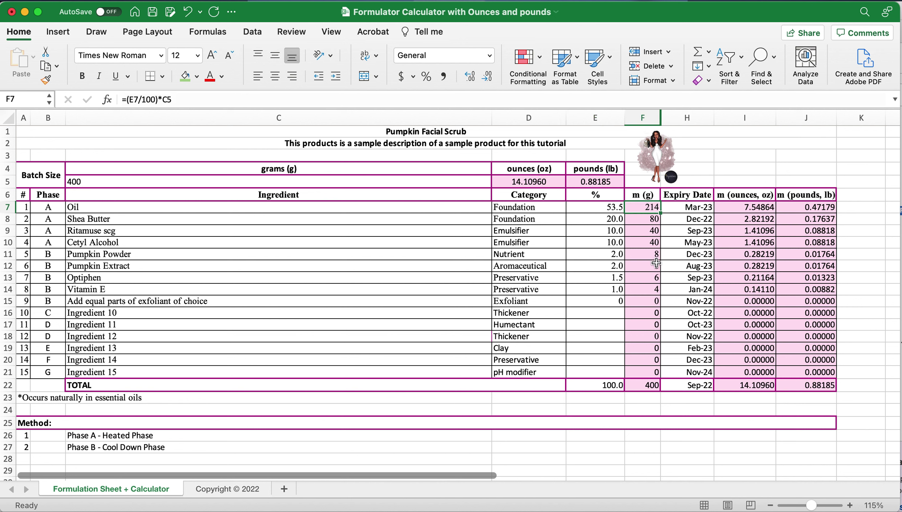
left_click(750, 207)
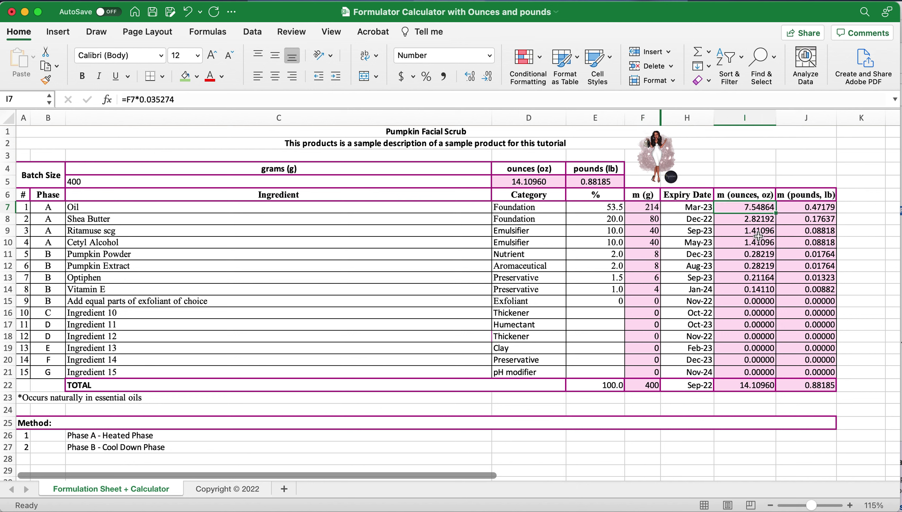
left_click(818, 210)
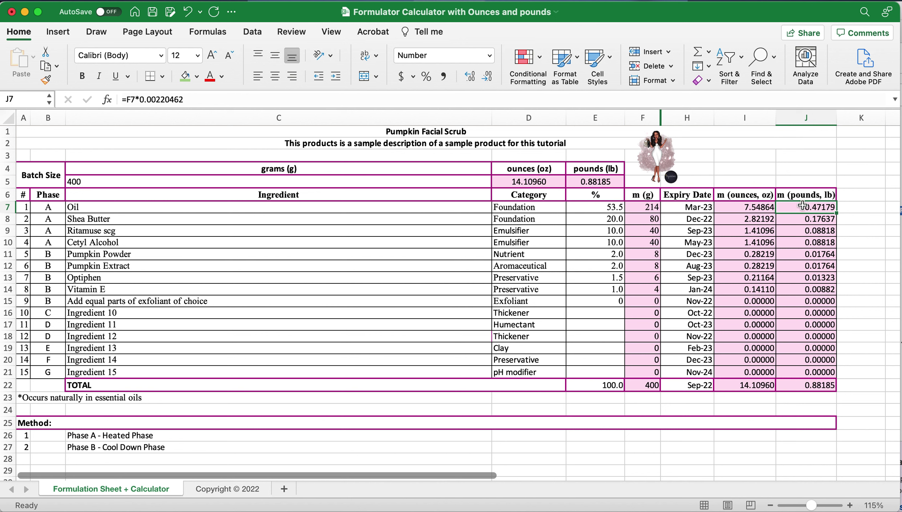
left_click(692, 207)
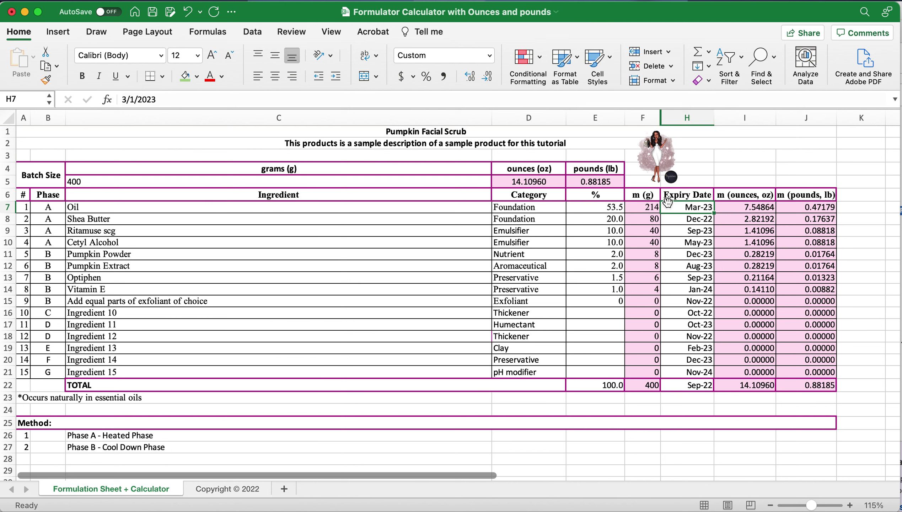
Step: Inspect the TOTAL row's sum formulas for grams, ounces, pounds and percentage, along with the Ingredient 10 placeholder
left_click(649, 387)
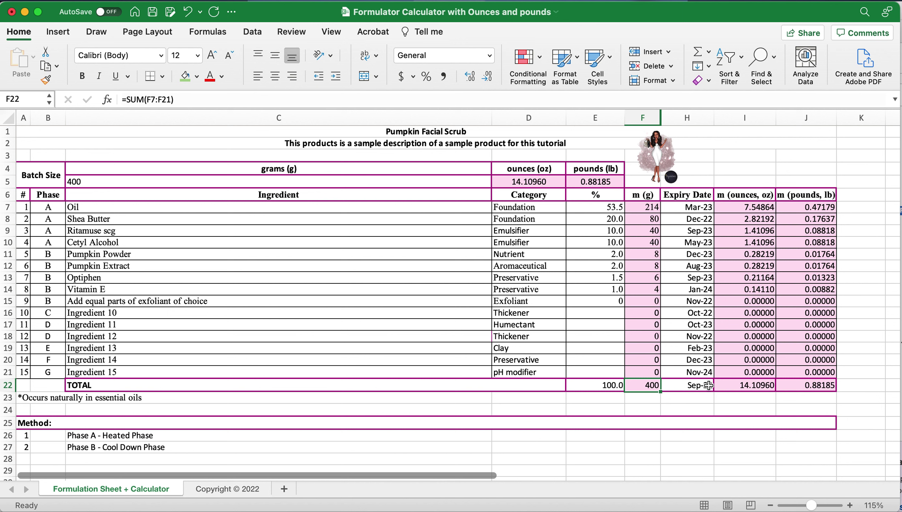
left_click(761, 384)
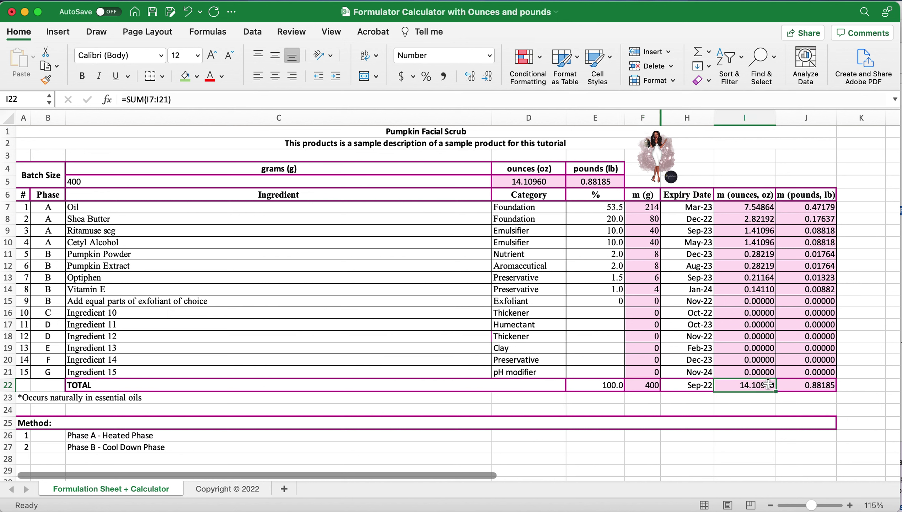
left_click(825, 386)
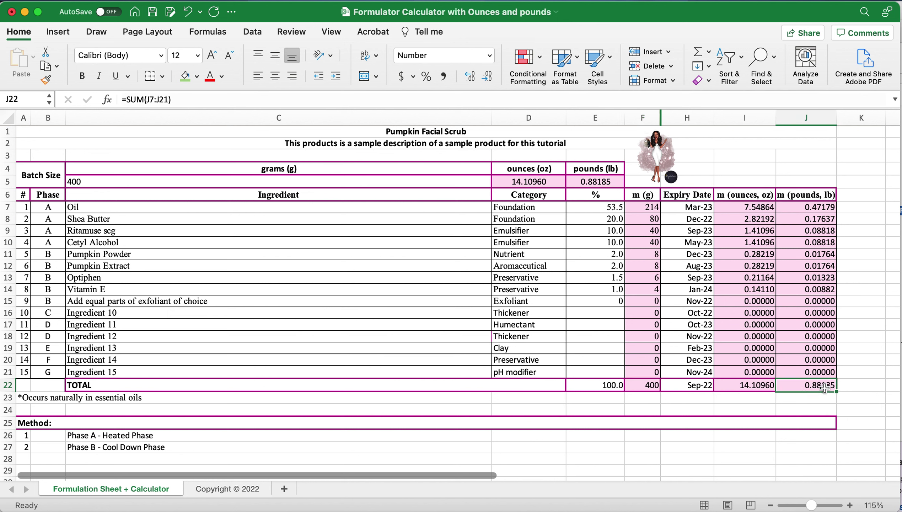
left_click(604, 386)
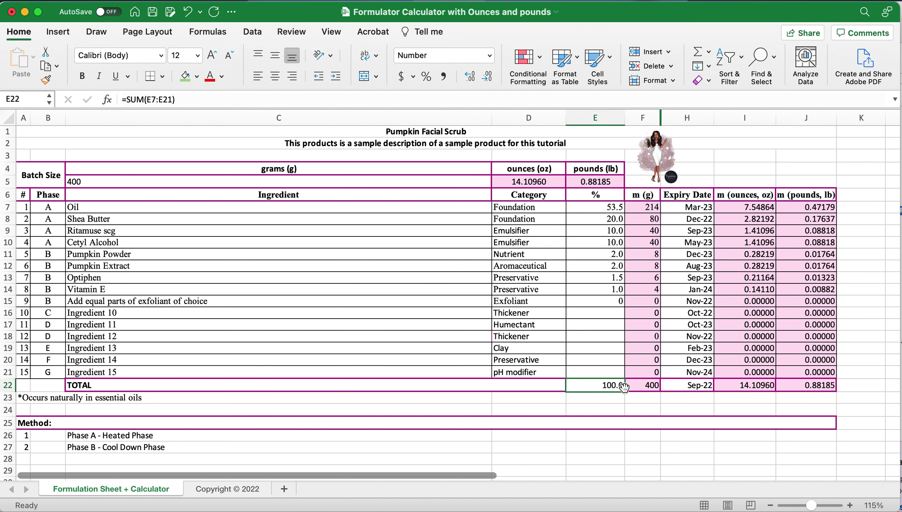
left_click(467, 388)
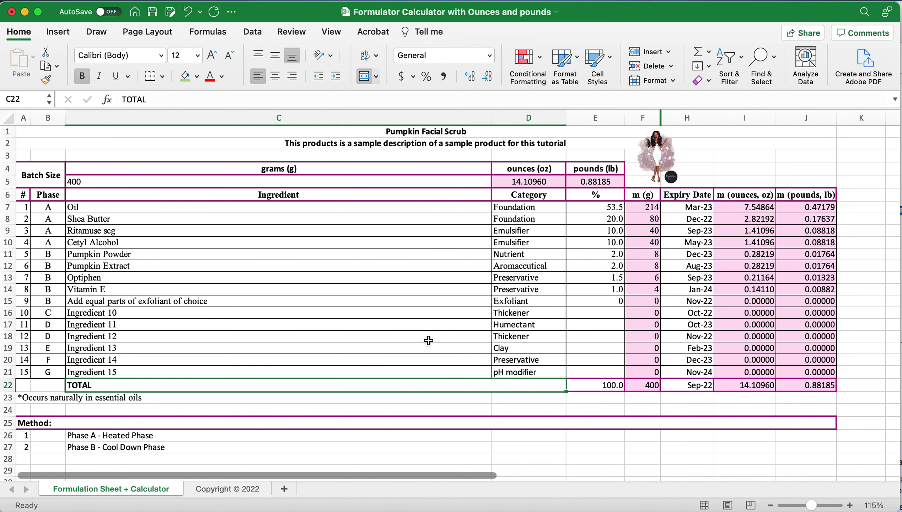
left_click(220, 315)
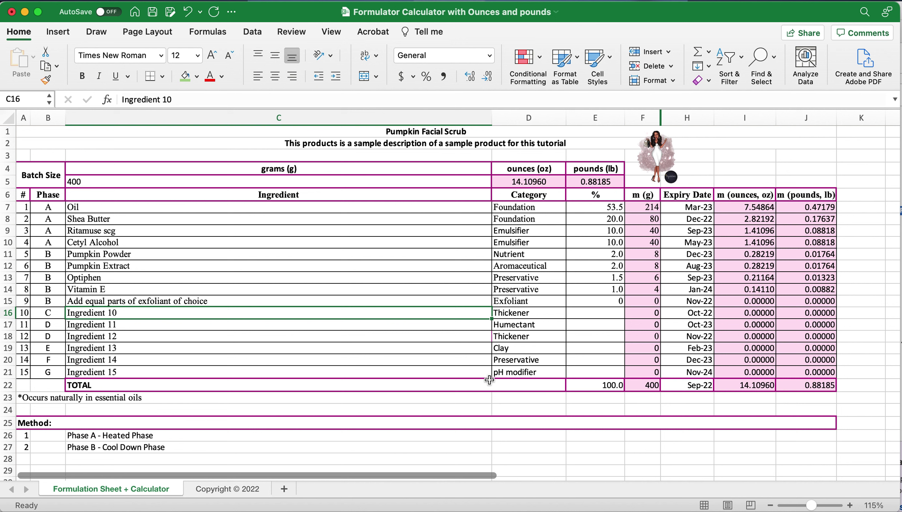
left_click(600, 388)
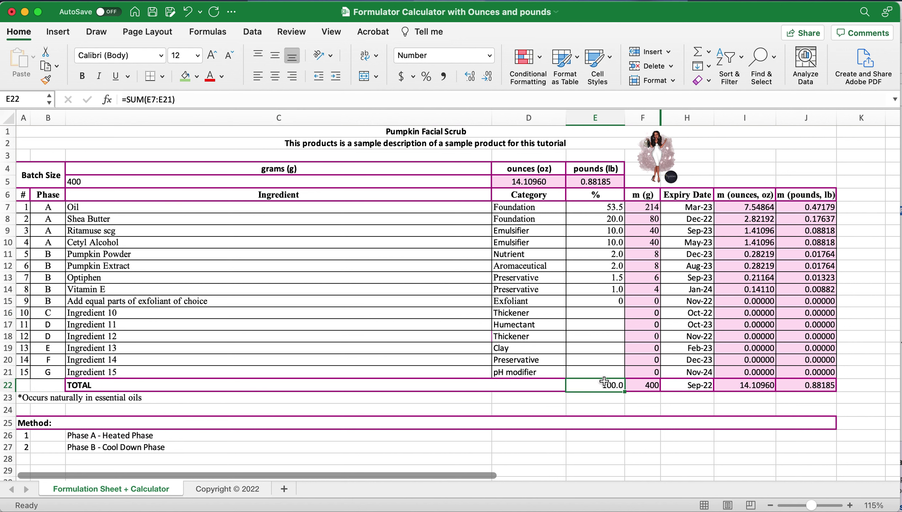
Step: Replace the Ingredient 10 placeholder with Sugar, set its category to Exfoliant and its percentage to 100
left_click(135, 314)
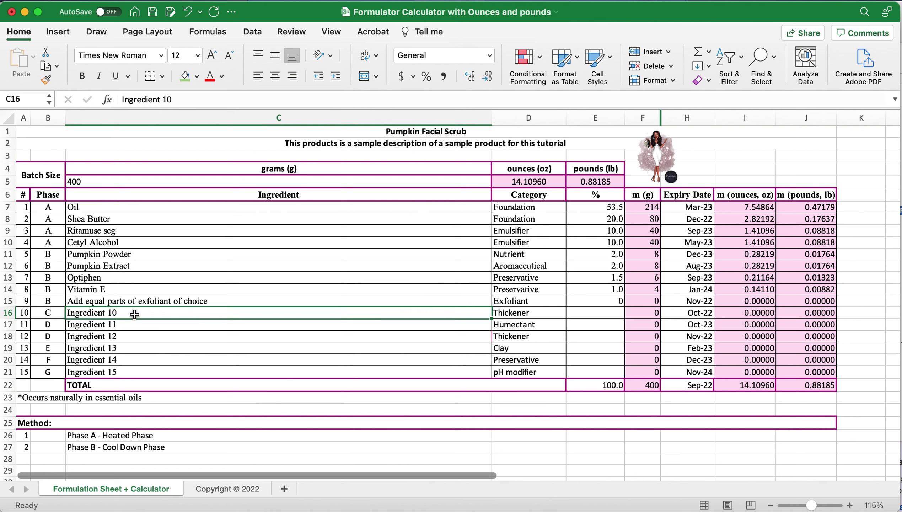
type("Su")
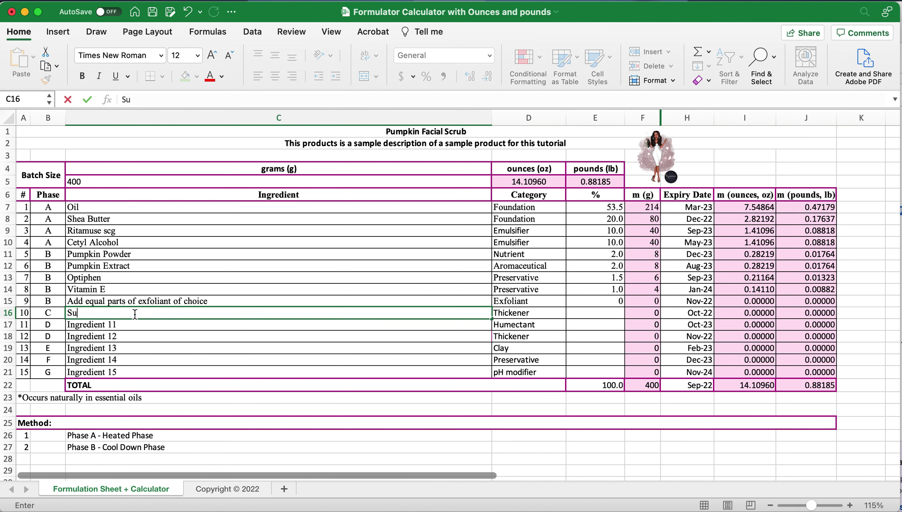
type("gar")
key("Tab")
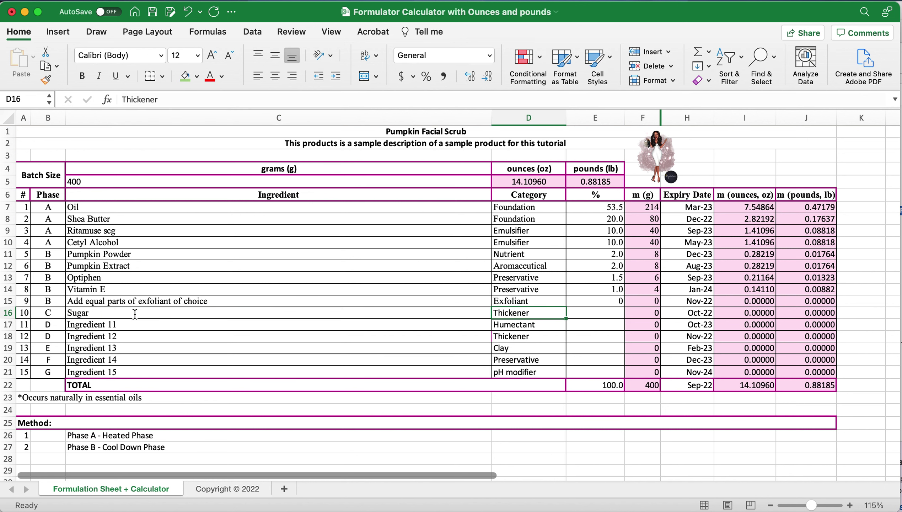
type("e")
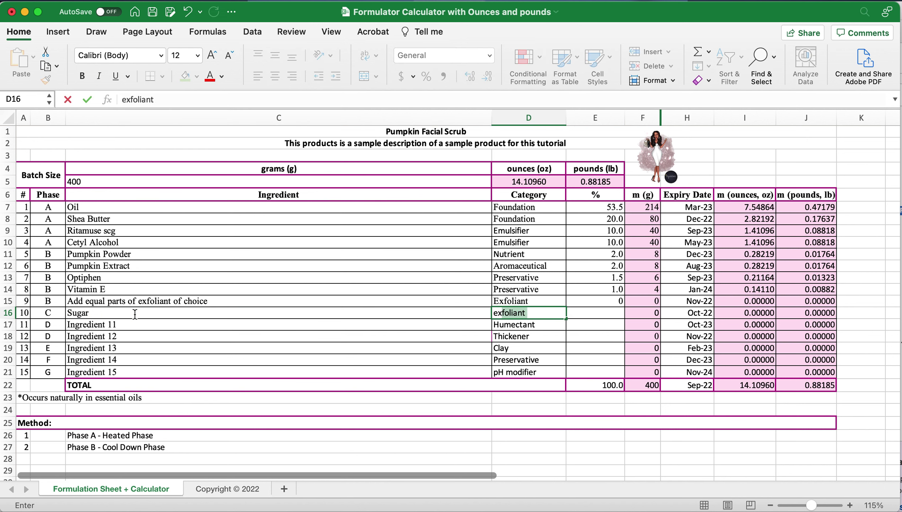
key("Tab")
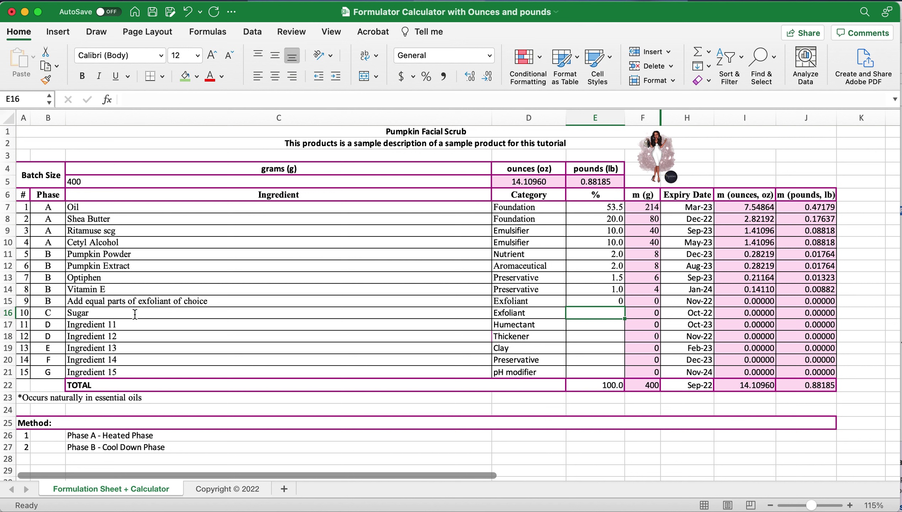
type("100")
key("Tab")
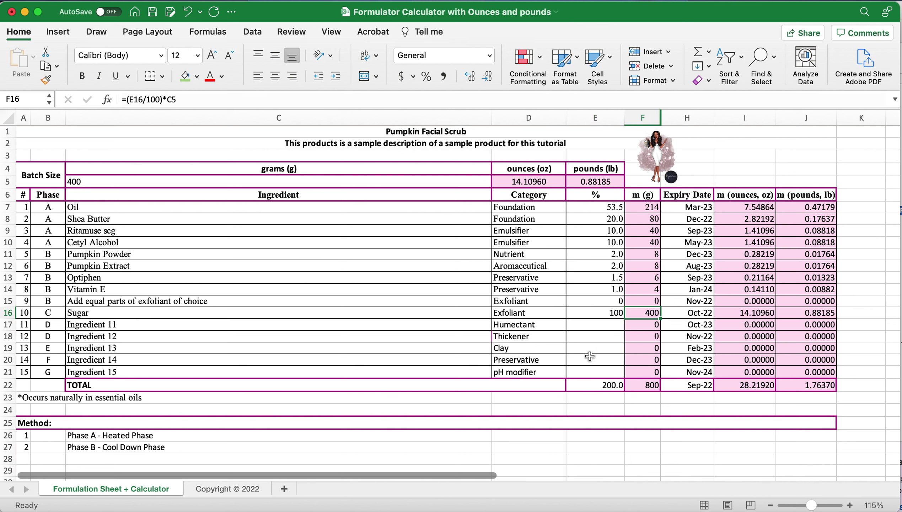
Step: Check the Sugar row's ounce and pound weights, the overall percentage total, and the Method section below
left_click(778, 314)
left_click(836, 310)
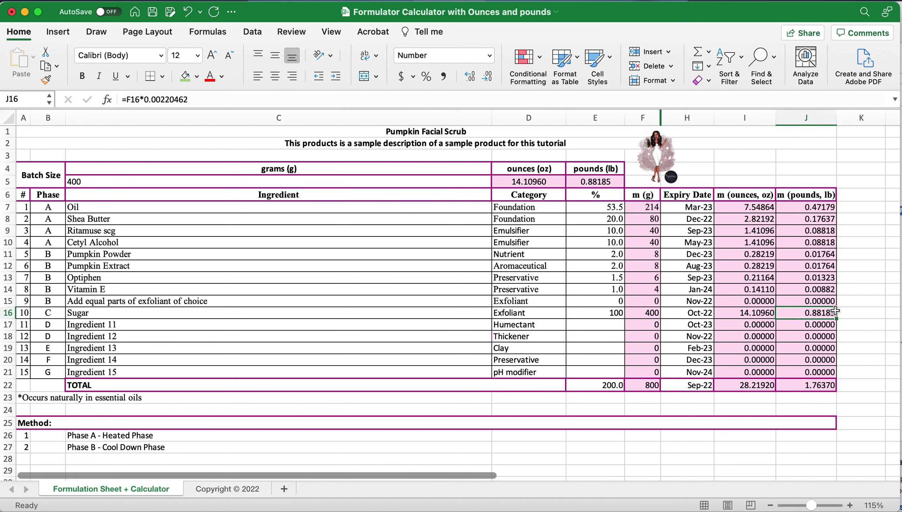
left_click(615, 387)
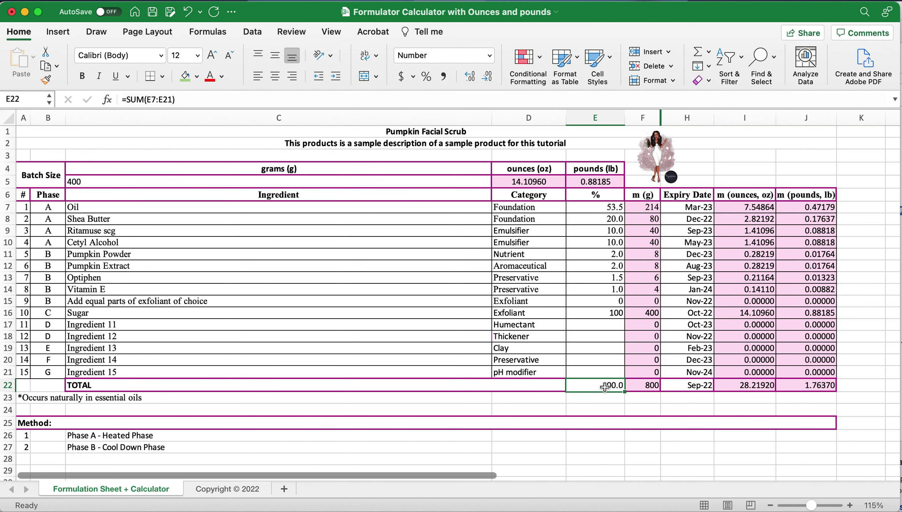
scroll(606, 387, "down", 10)
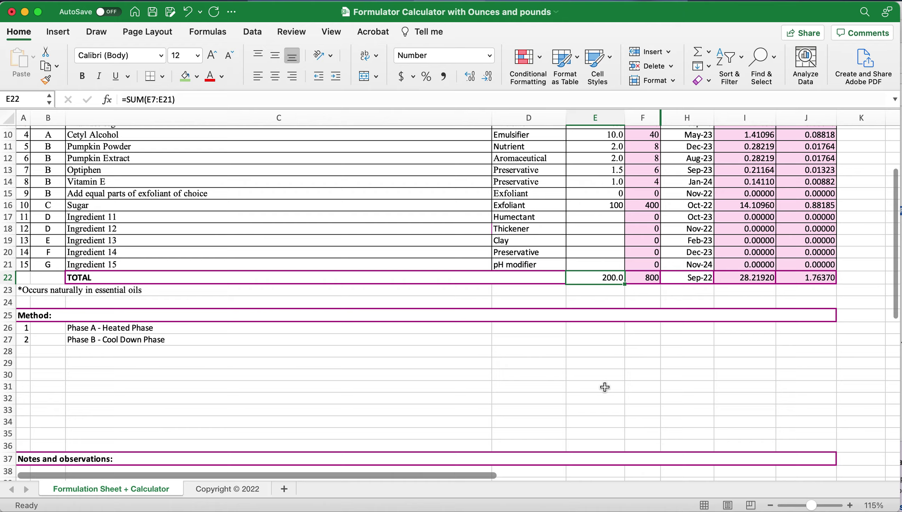
Step: Inspect the batch size in ounces and pounds, and the gram, ounce and pound weight formulas of the Phase A ingredients
scroll(605, 387, "up", 10)
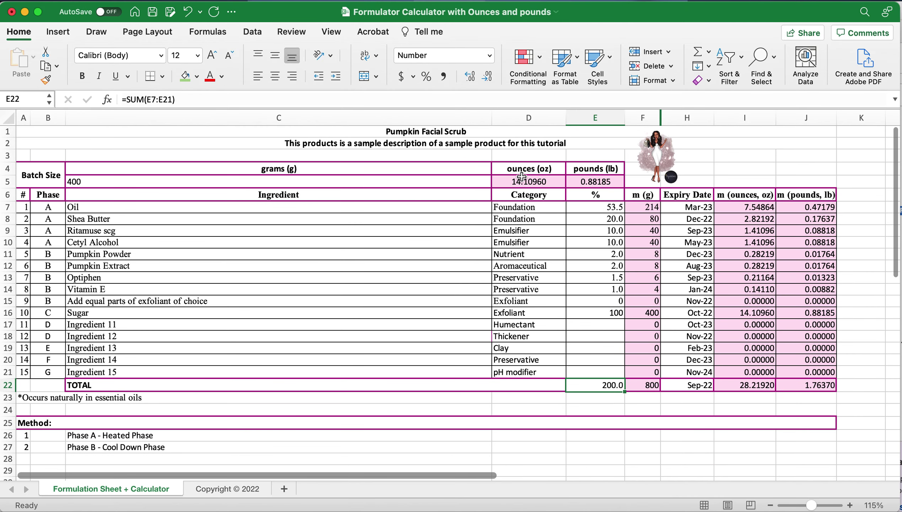
left_click(524, 182)
left_click(596, 182)
left_click(637, 230)
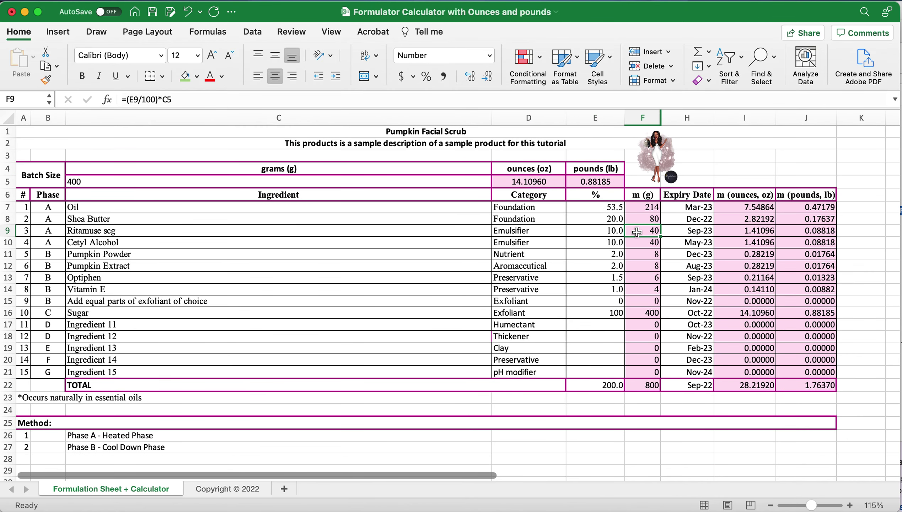
left_click(748, 244)
left_click(820, 239)
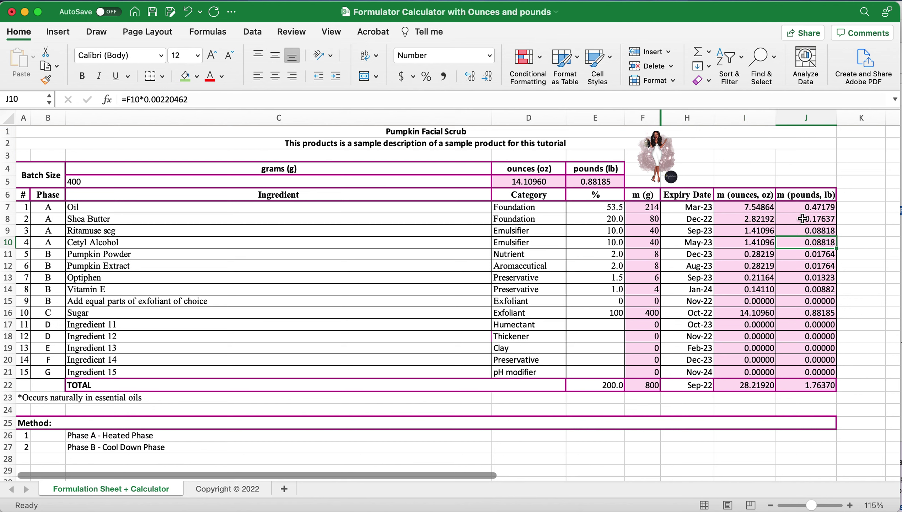
left_click(654, 208)
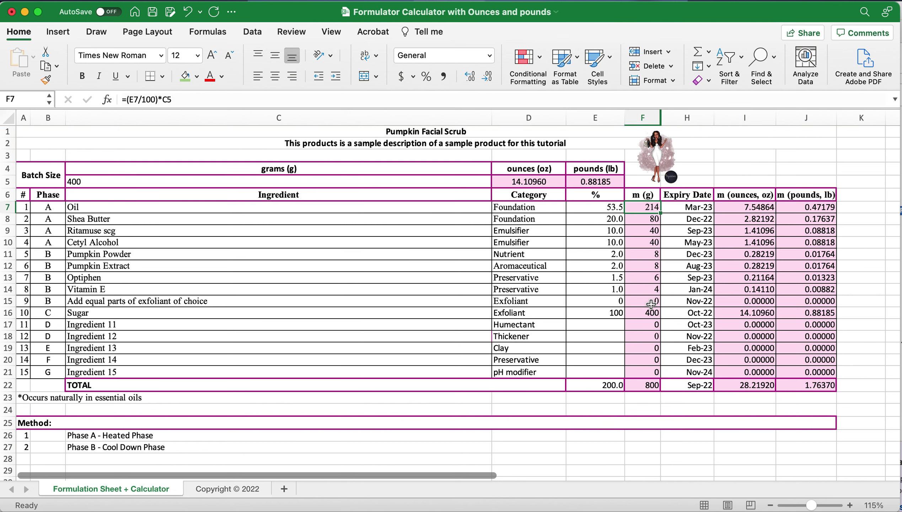
Step: Review the Method section's heading and its Phase A - Heated Phase and Phase B - Cool Down Phase entries
scroll(651, 304, "down", 6)
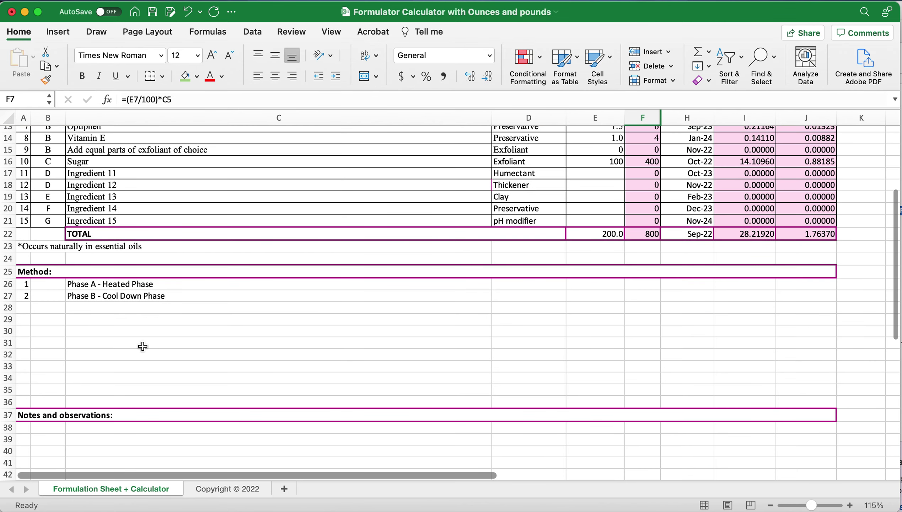
left_click(108, 287)
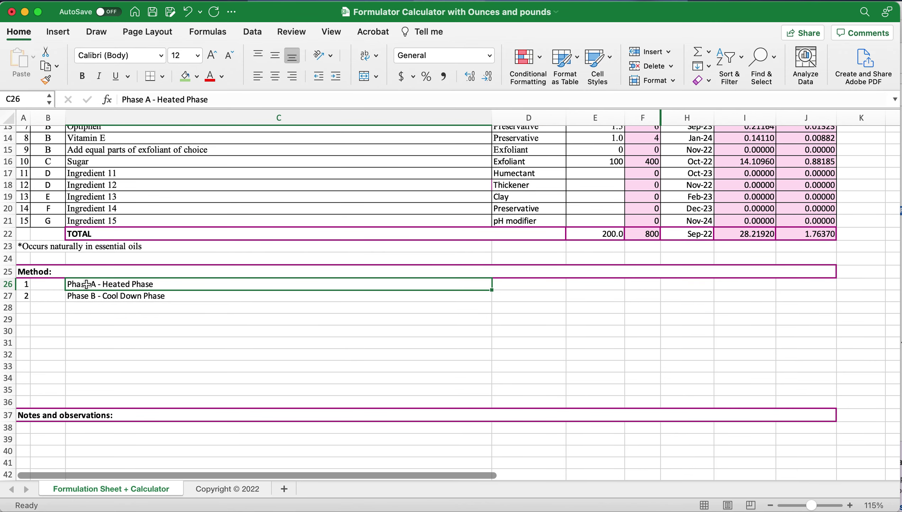
left_click(29, 273)
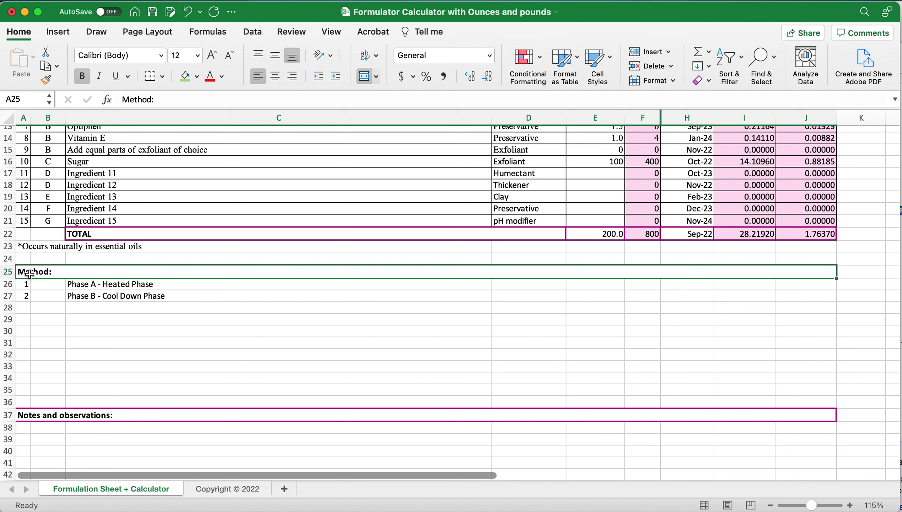
left_click(135, 284)
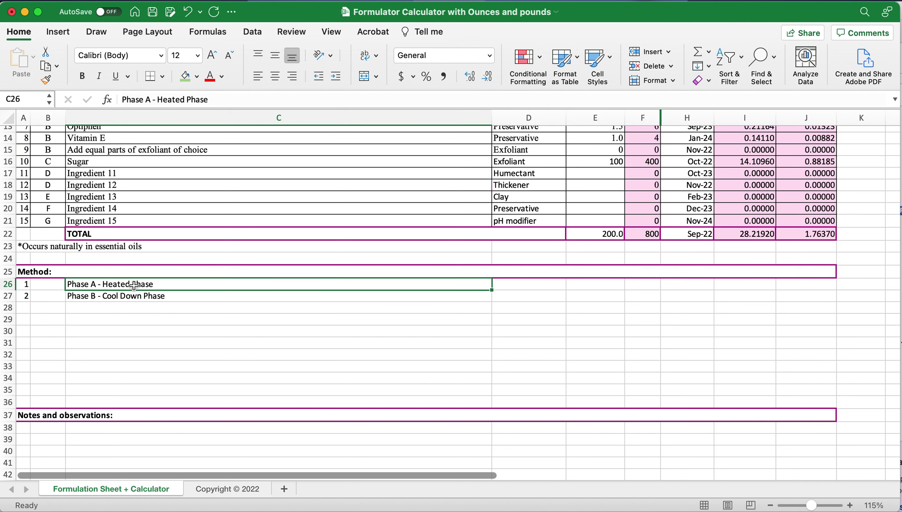
left_click(166, 298)
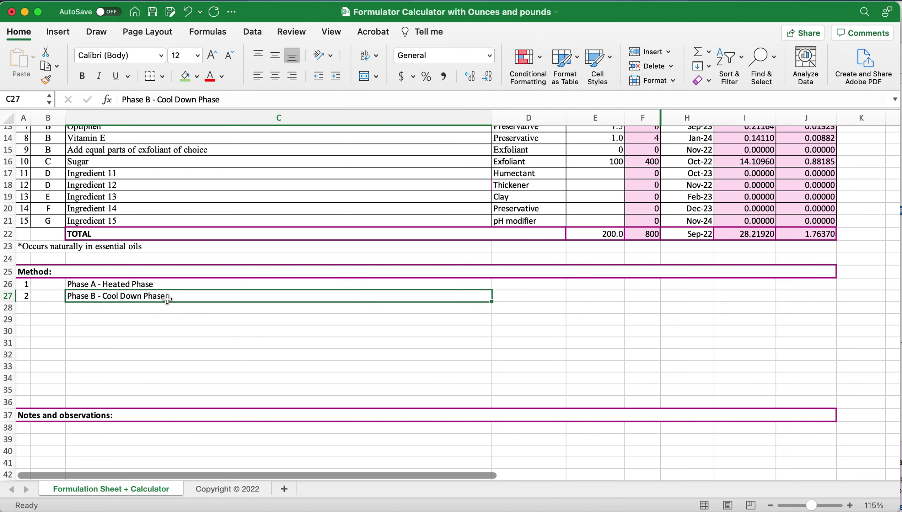
left_click(94, 286)
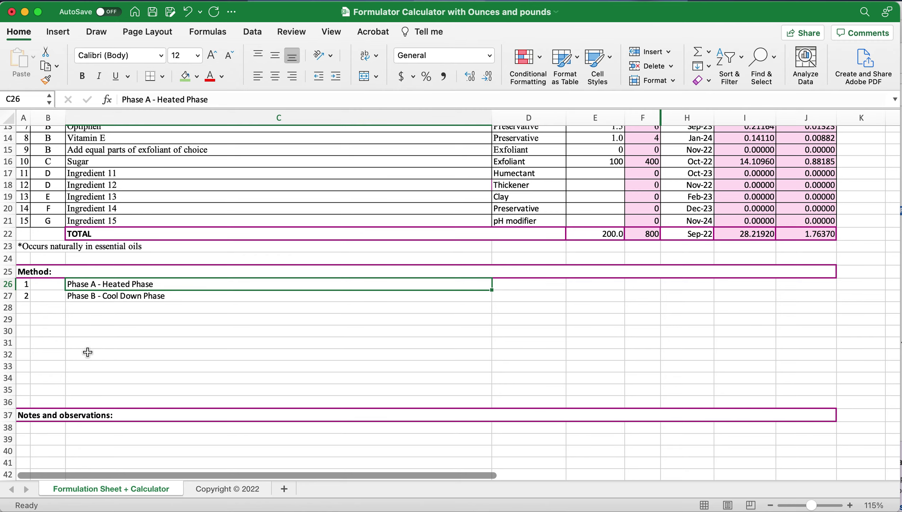
Step: Examine the Notes and observations section and select the first empty row beneath its heading
scroll(181, 338, "down", 5)
scroll(180, 338, "right", 1)
scroll(181, 337, "left", 2)
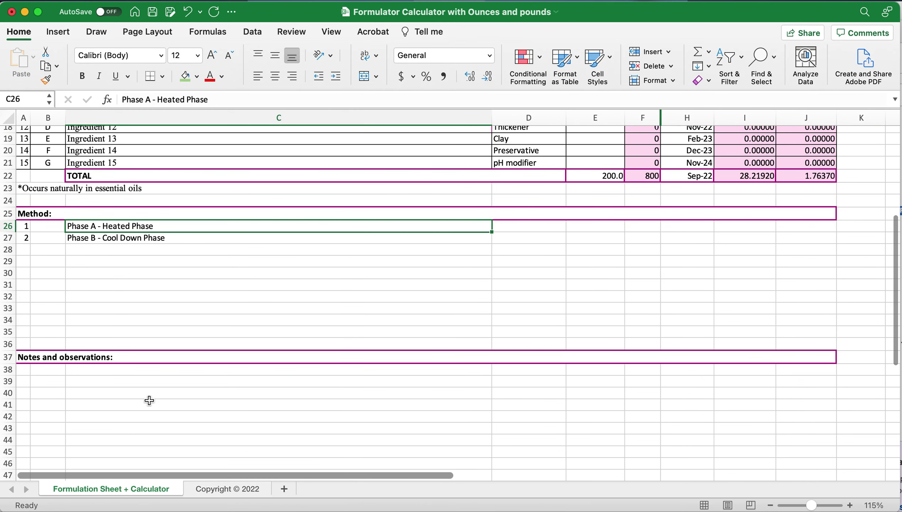
left_click(103, 374)
scroll(103, 374, "down", 5)
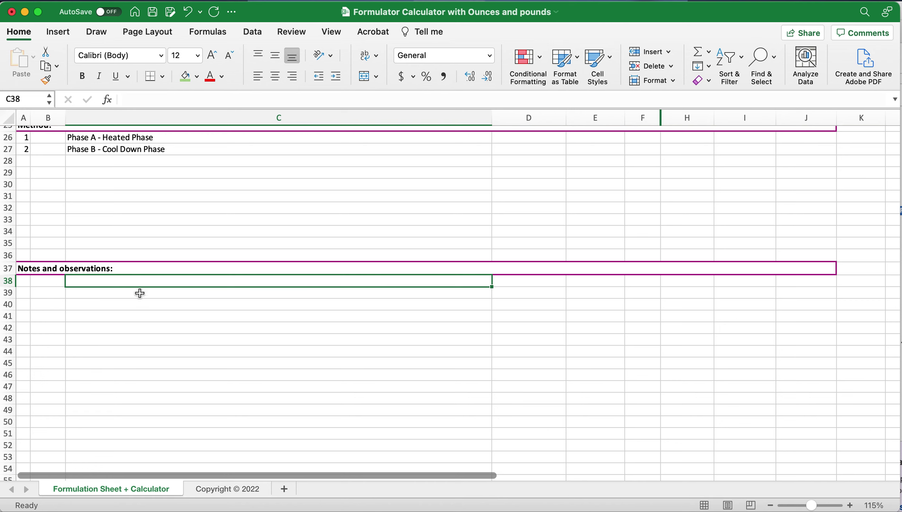
Step: Check the essential oils footnote row, the Oil ingredient, and the gram weight formulas for Oil, Shea Butter and Ritamuse scg
scroll(140, 282, "up", 10)
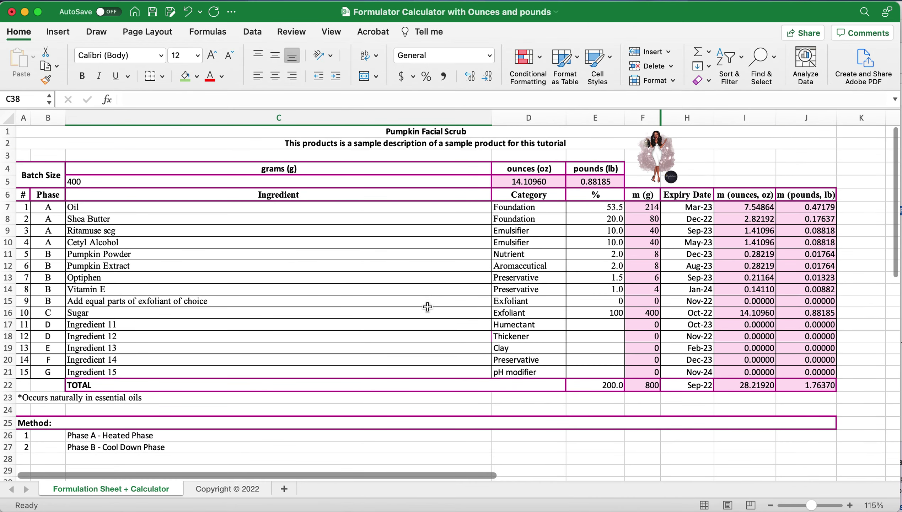
left_click(132, 397)
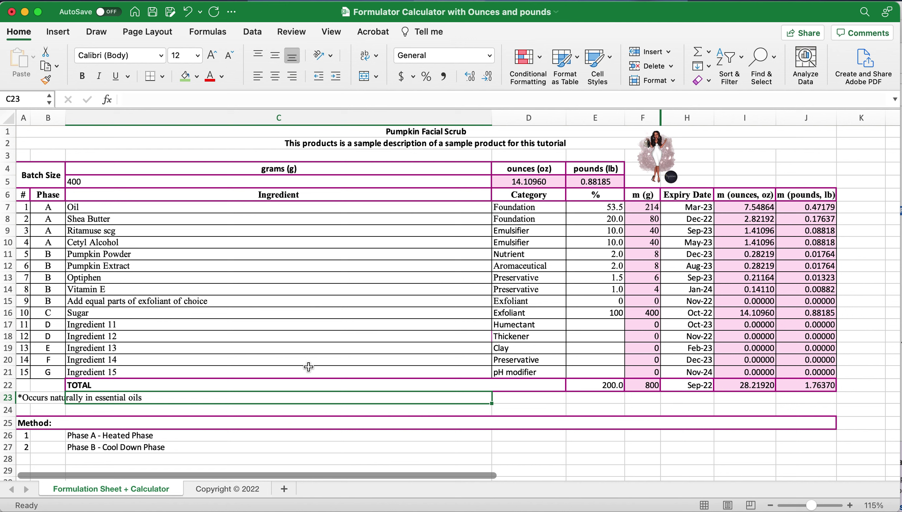
left_click(122, 207)
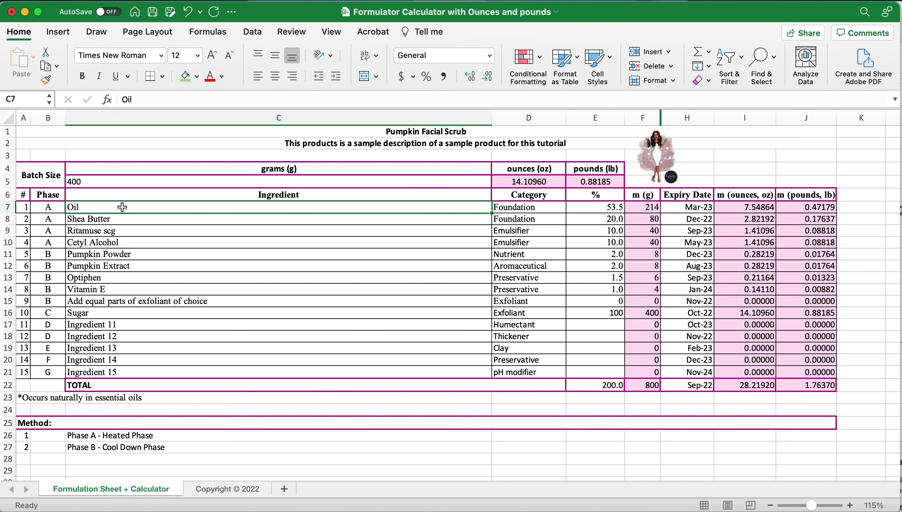
left_click(655, 208)
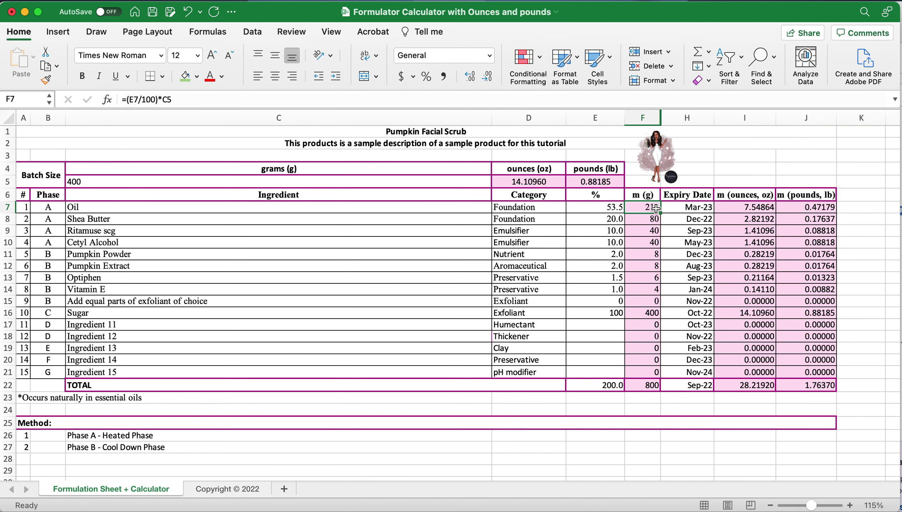
left_click(652, 219)
left_click(652, 232)
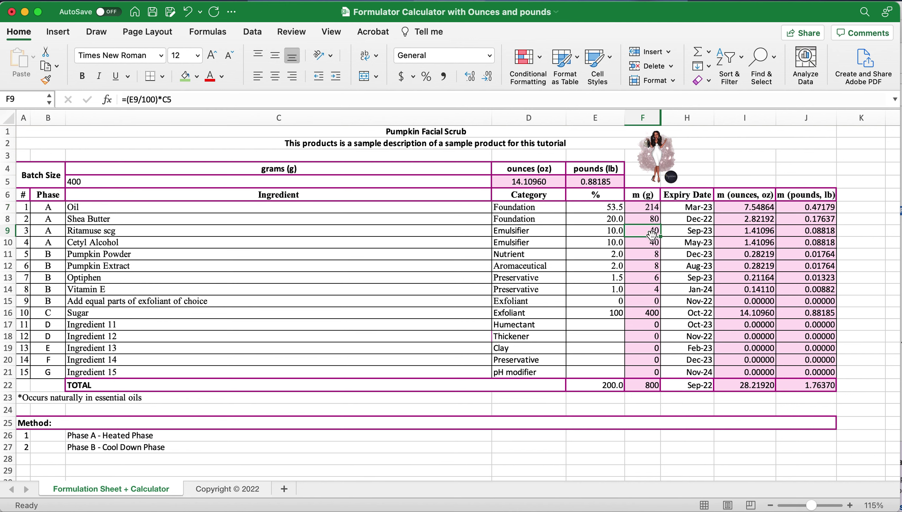